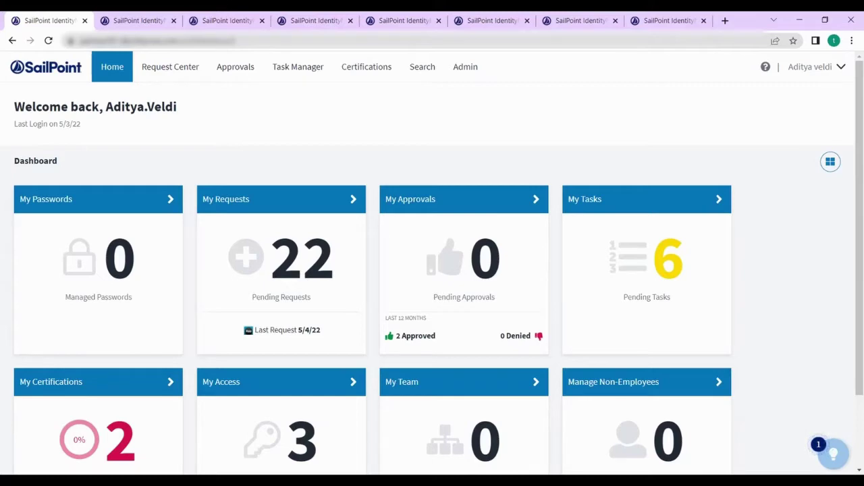
- Review the SAP HR/HCM source's base configuration, including the owner, virtual appliance cluster, governance group and uploaded connector files
left_click(125, 18)
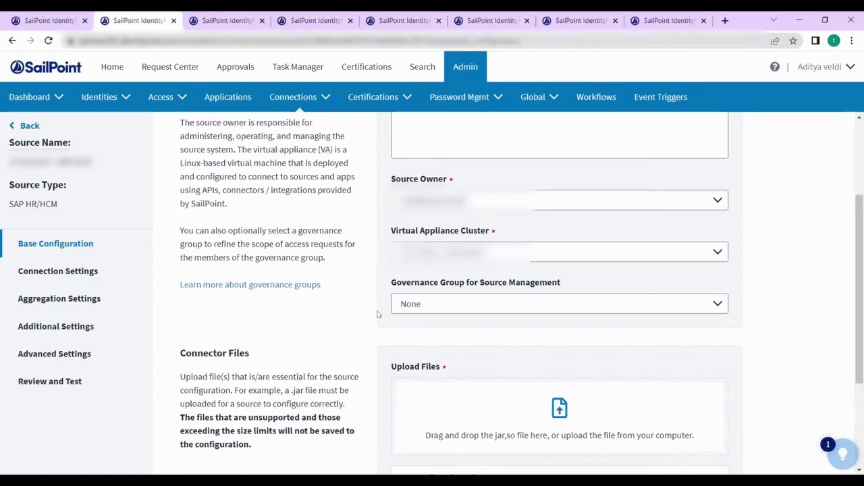
scroll(379, 314, "down", 3)
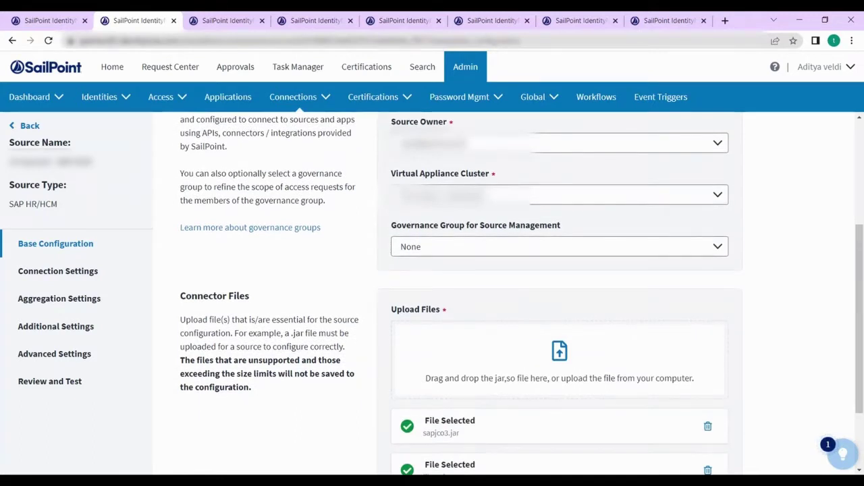
scroll(368, 312, "down", 1)
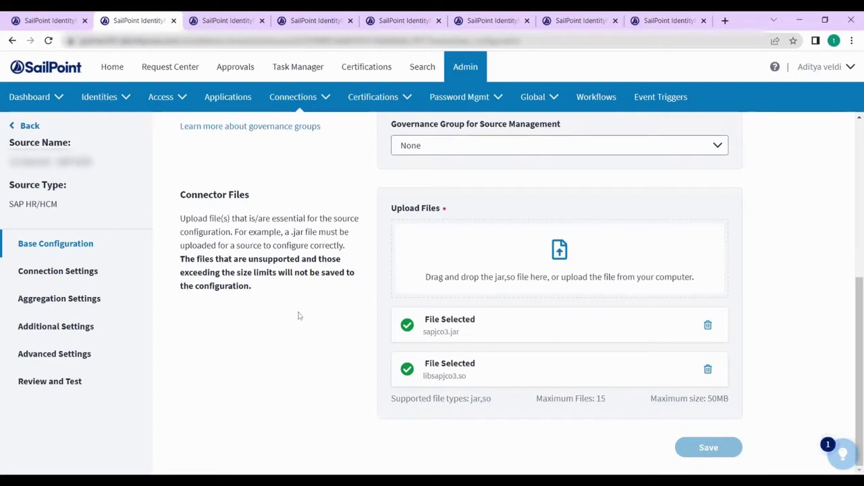
scroll(299, 316, "up", 1)
scroll(522, 291, "down", 1)
- Review the SAP HR/HCM source's connection settings and its aggregation settings, including hire and termination offsets and the manager relationship model
left_click(68, 272)
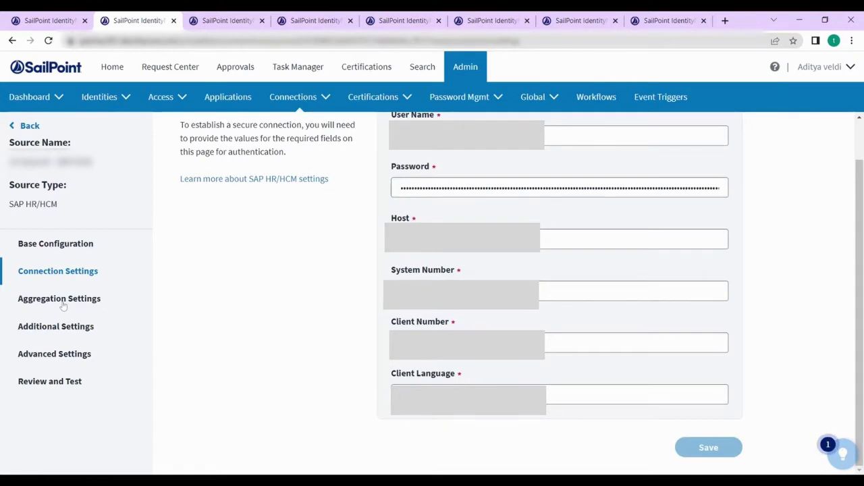
left_click(63, 304)
scroll(237, 241, "up", 2)
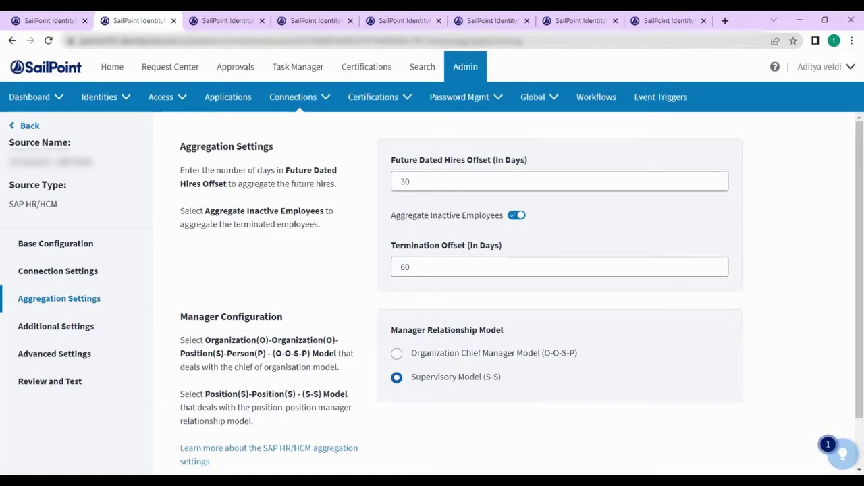
scroll(419, 382, "down", 1)
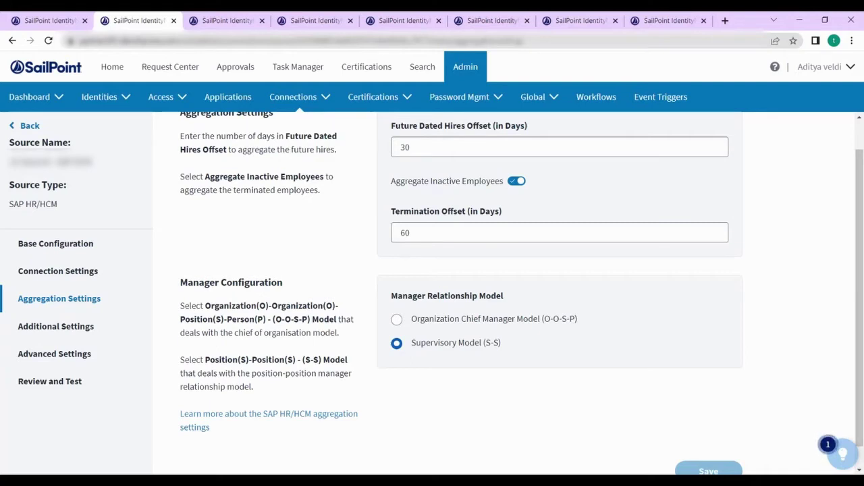
- Examine the source's additional settings for delta aggregation, action types and BAPIs, and the communication configuration in its advanced settings
left_click(79, 335)
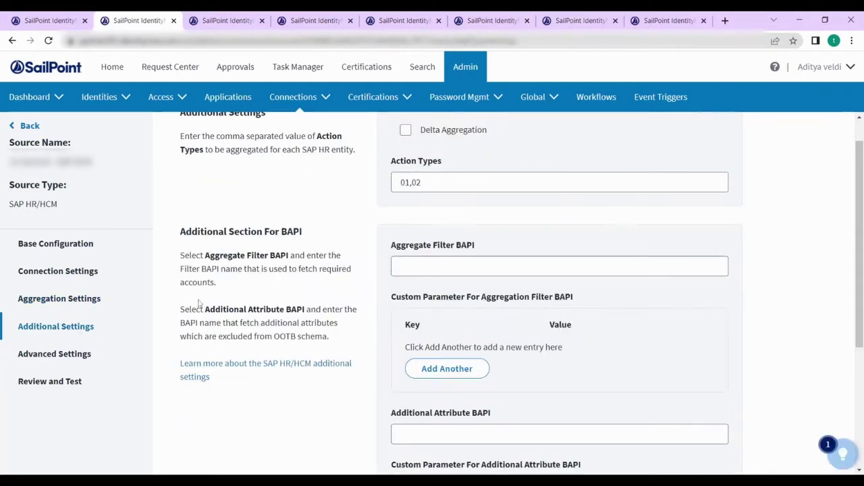
scroll(199, 303, "up", 1)
scroll(199, 303, "down", 1)
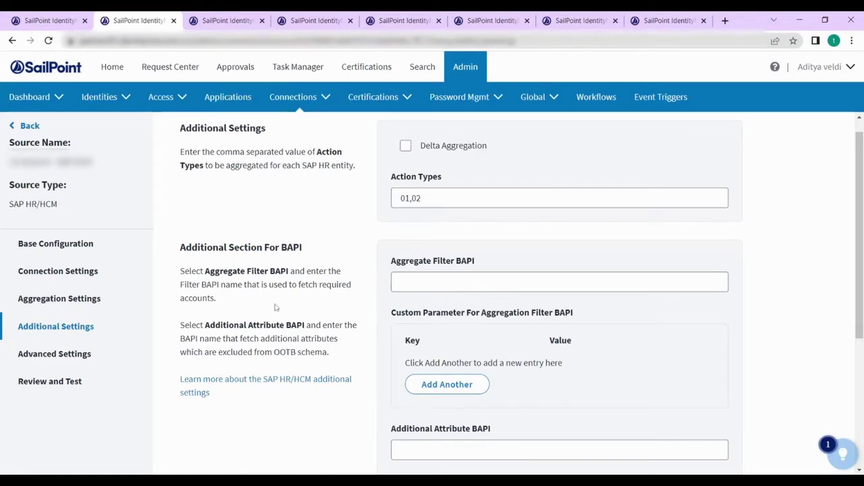
scroll(276, 307, "down", 3)
scroll(275, 308, "up", 3)
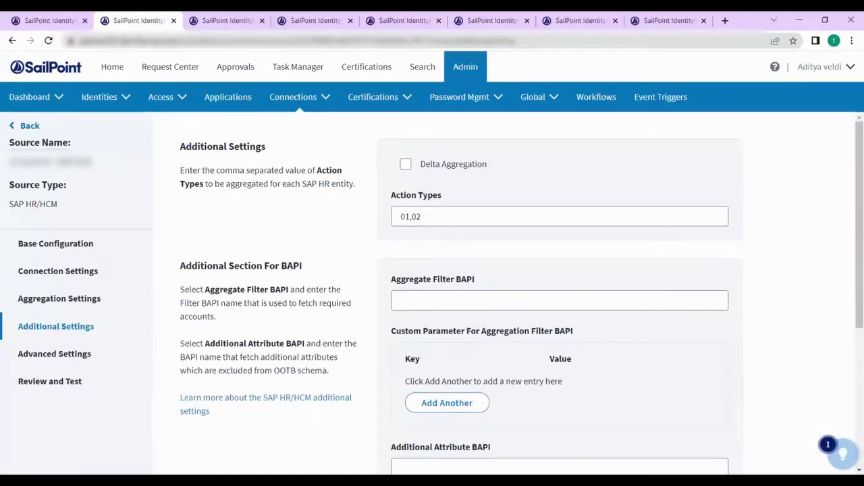
scroll(325, 273, "down", 1)
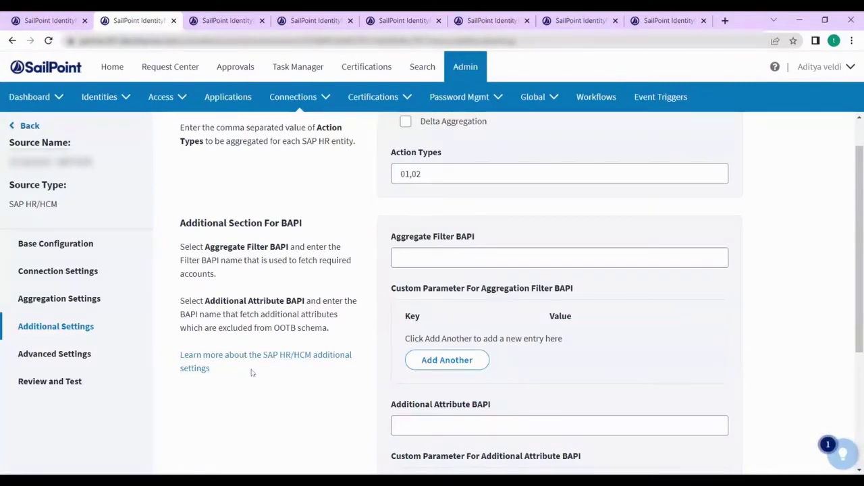
scroll(251, 373, "down", 1)
scroll(251, 372, "down", 1)
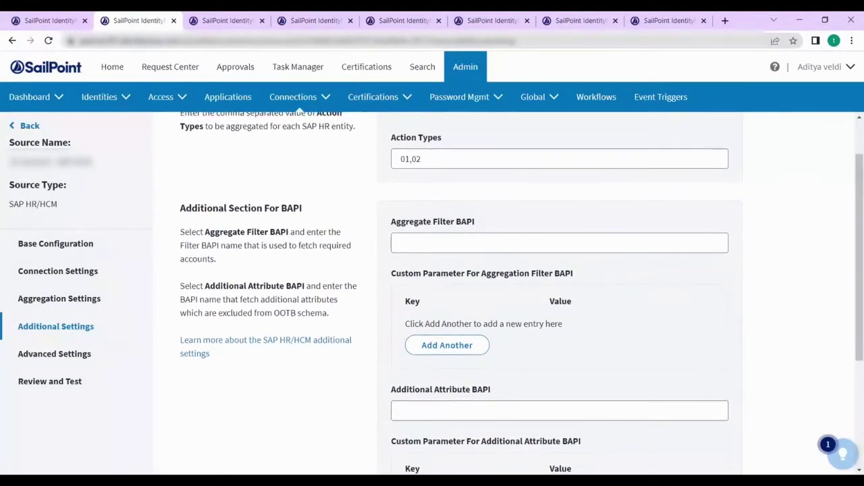
scroll(522, 291, "down", 2)
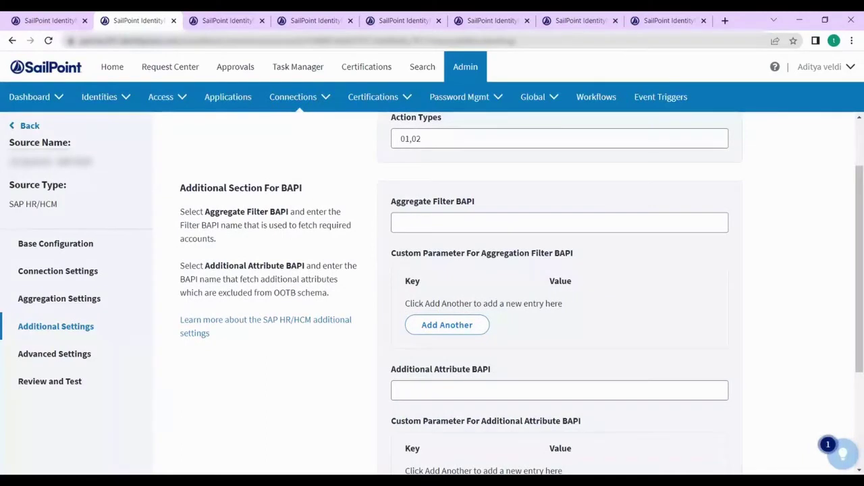
scroll(522, 290, "up", 2)
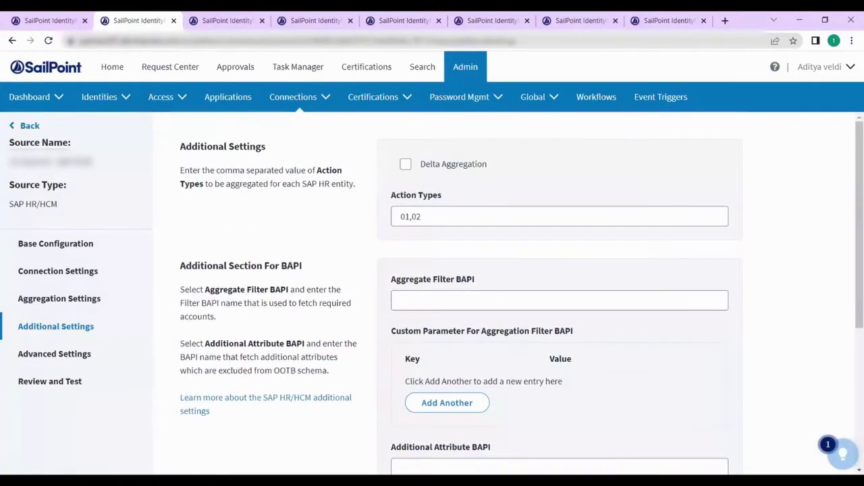
scroll(522, 290, "down", 4)
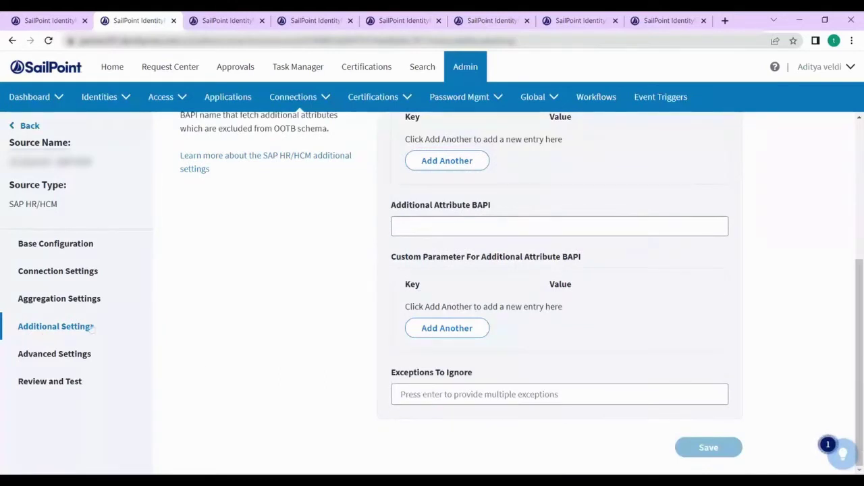
left_click(57, 358)
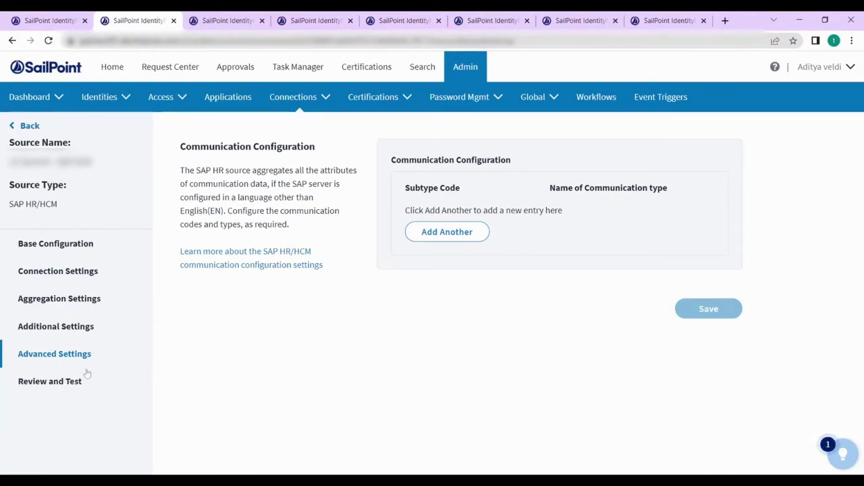
- Review the SAP HR/HCM source's full configuration summary and test its connection, closing the result message
left_click(59, 382)
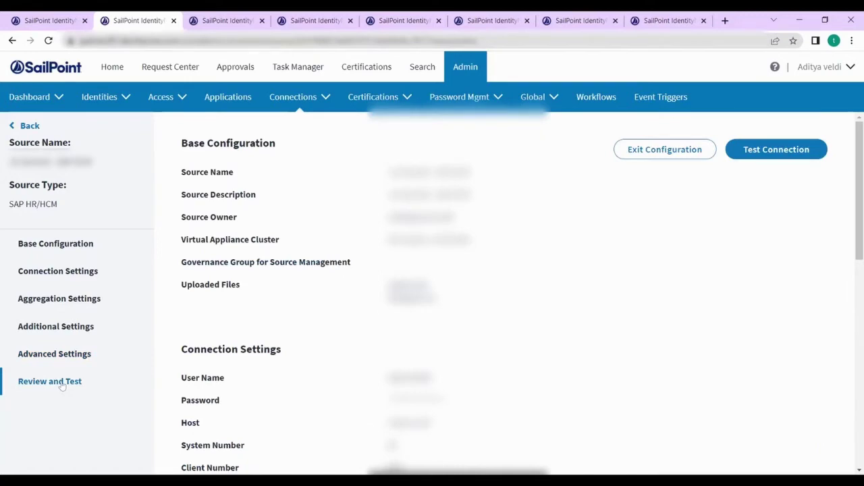
scroll(503, 290, "down", 7)
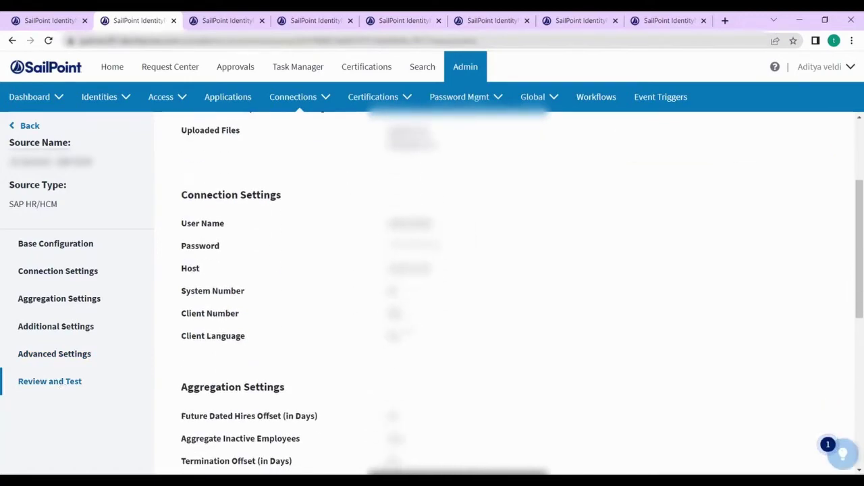
scroll(503, 290, "up", 3)
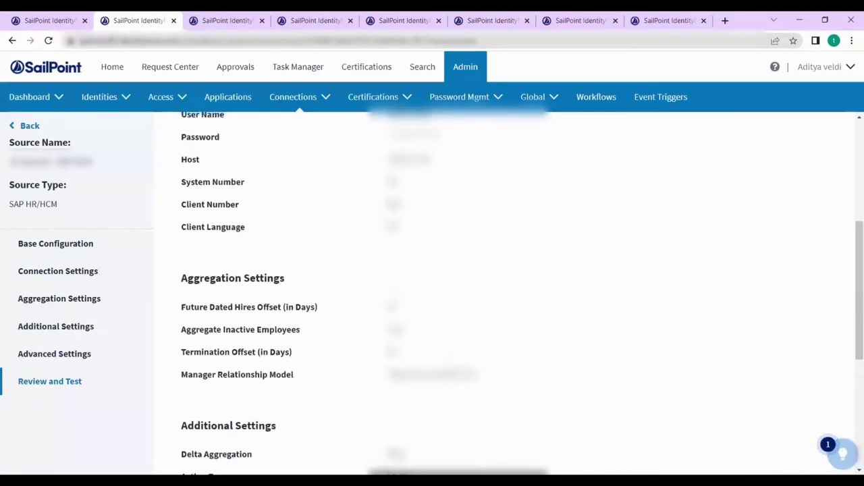
scroll(503, 290, "down", 4)
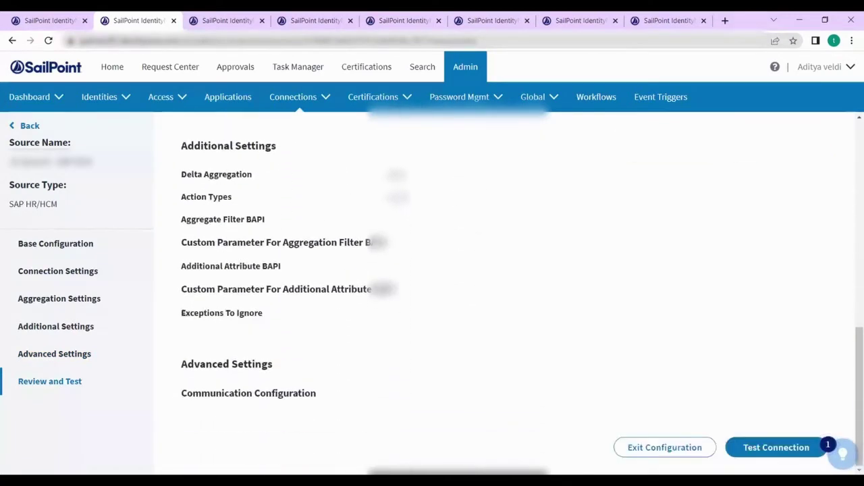
left_click(748, 454)
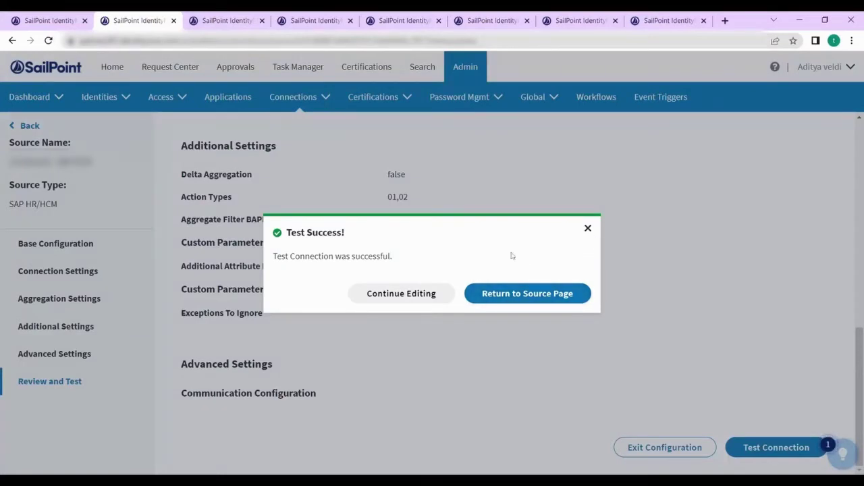
left_click(587, 229)
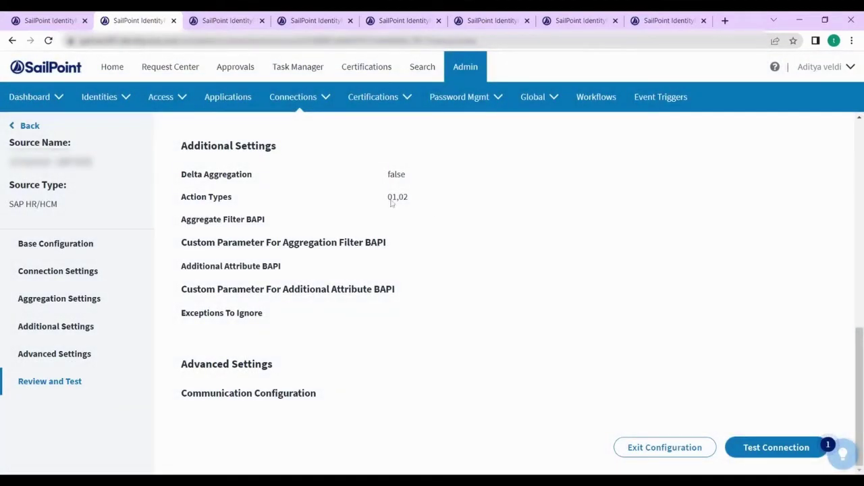
- Review the SAP direct-connection source's client details and custom connector files, and test its connection
left_click(225, 21)
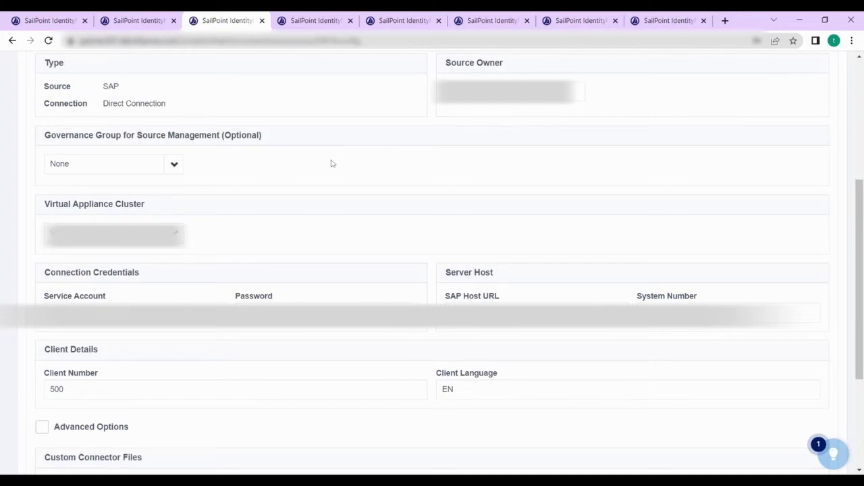
scroll(331, 163, "down", 3)
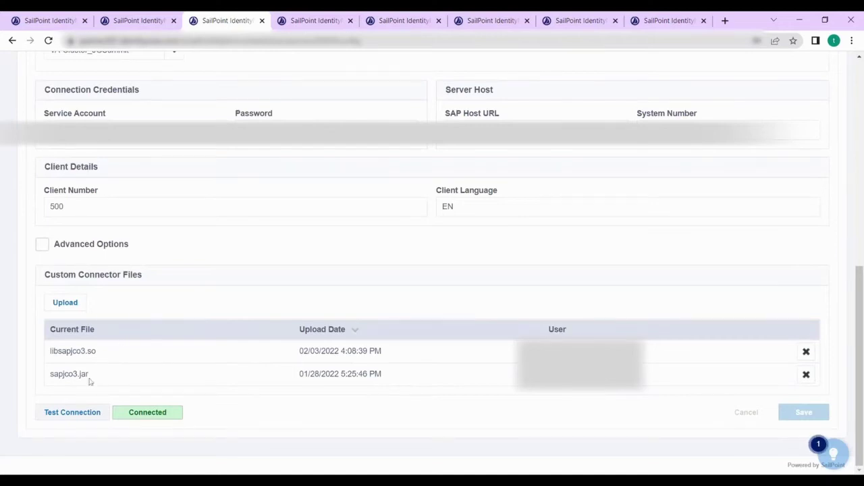
left_click(71, 412)
- Start an access request for the ECC_SAP_CDMC_MASTER role on behalf of others, with demo user 1 as recipient
left_click(314, 21)
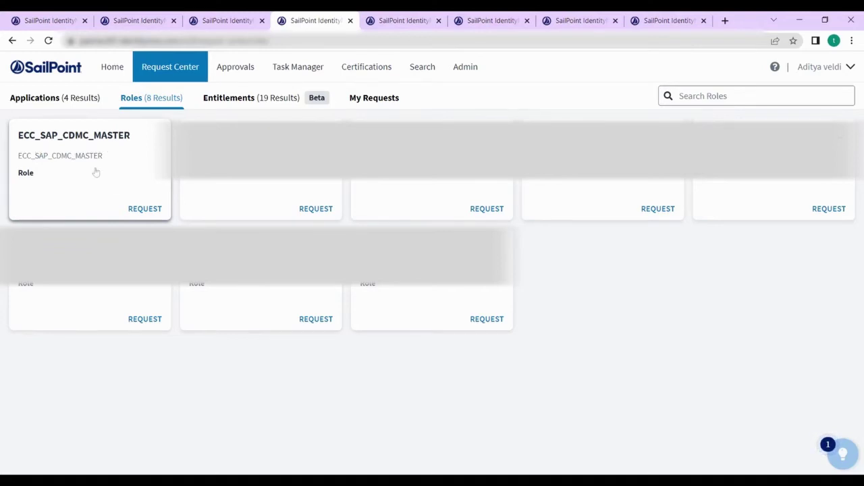
left_click(146, 210)
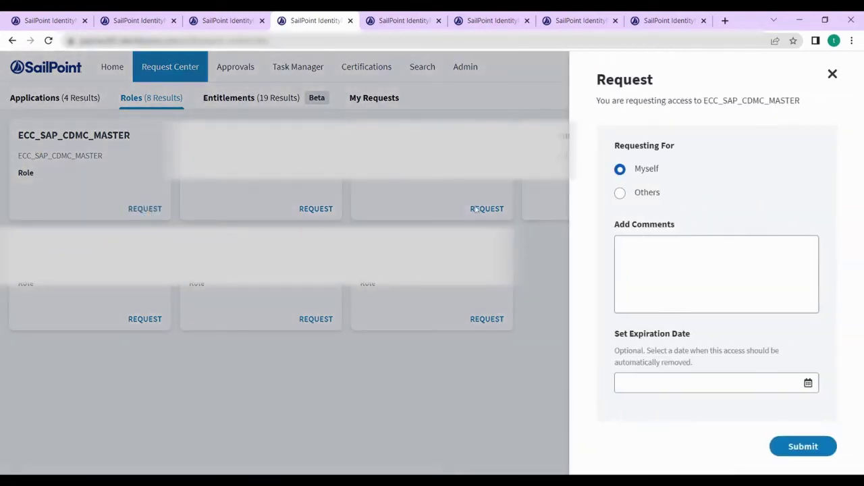
left_click(620, 193)
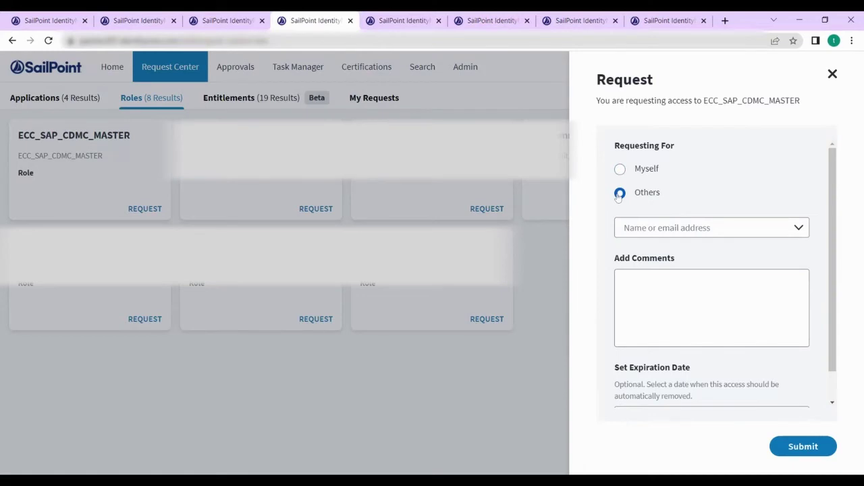
key("Tab")
type("demo")
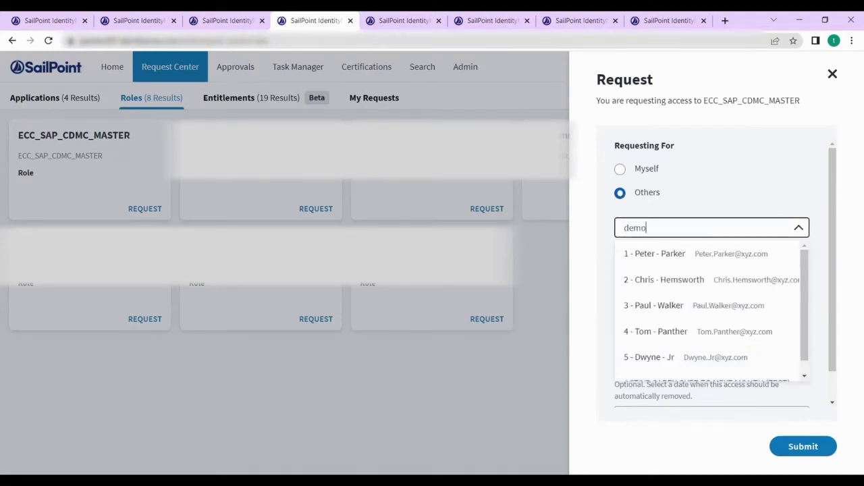
type("user")
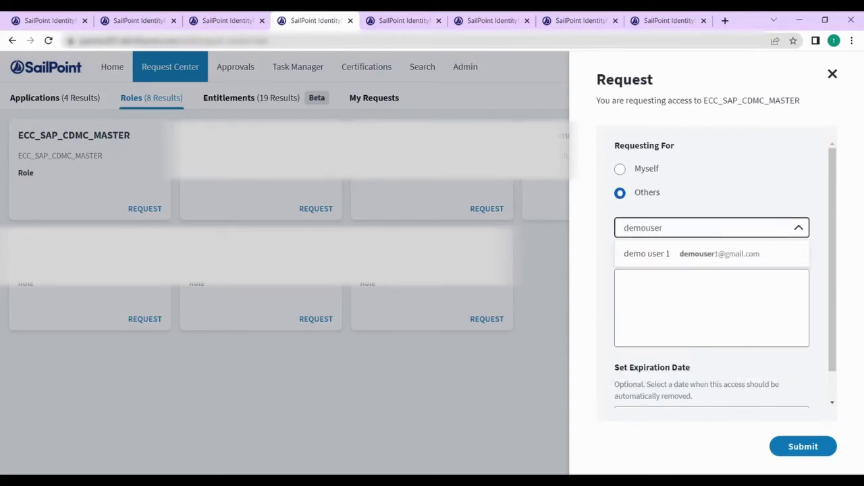
left_click(653, 253)
- Add the comment "Demo 1" to the role request and submit it
left_click(712, 331)
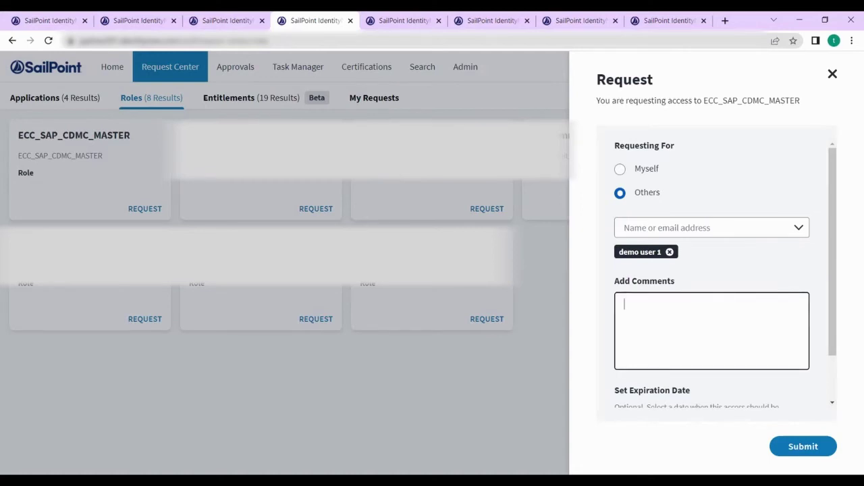
type("Demo 1")
scroll(763, 409, "down", 1)
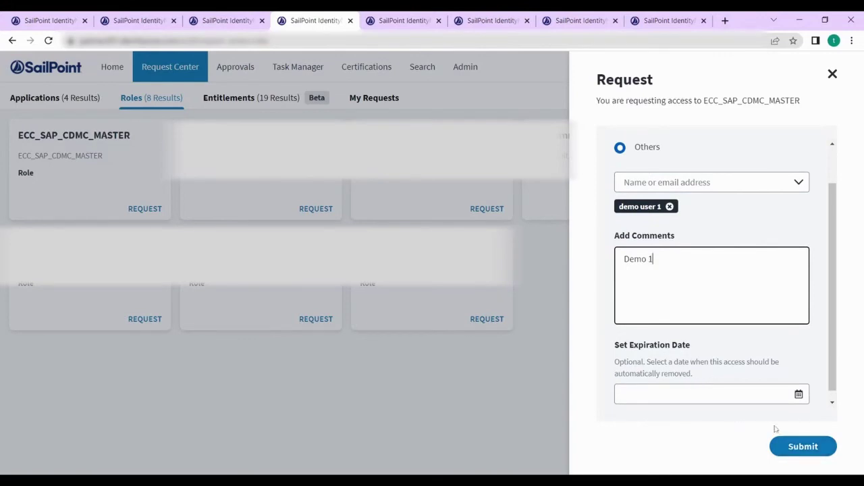
left_click(786, 447)
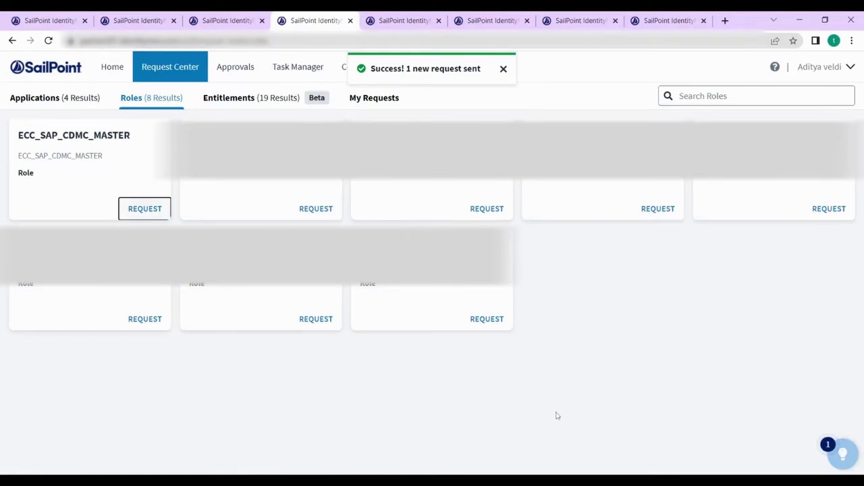
- Open the submitted ECC_SAP_CDMC_MASTER grant among the user's own requests to check its workflow progress
left_click(380, 100)
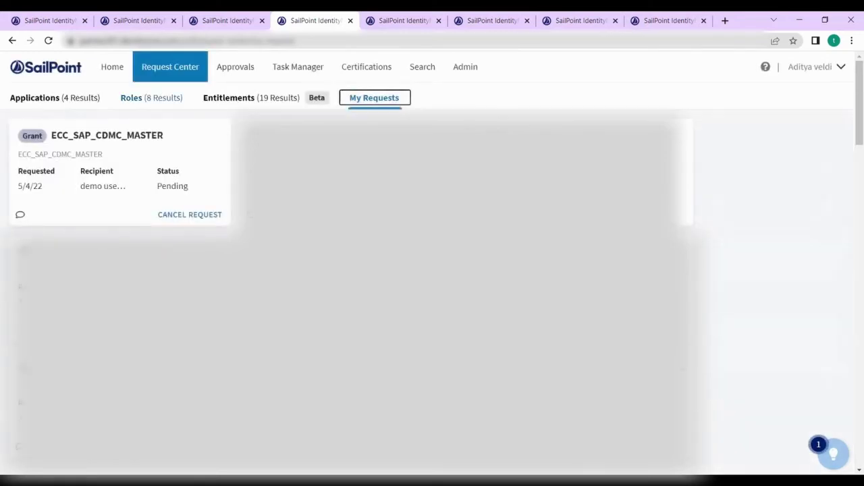
left_click(120, 181)
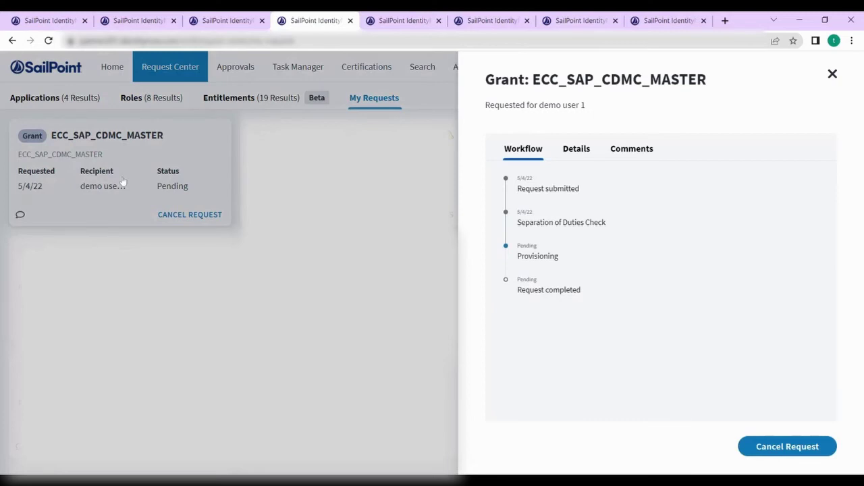
- View the source accounts listed on the demo user's identity page
left_click(579, 20)
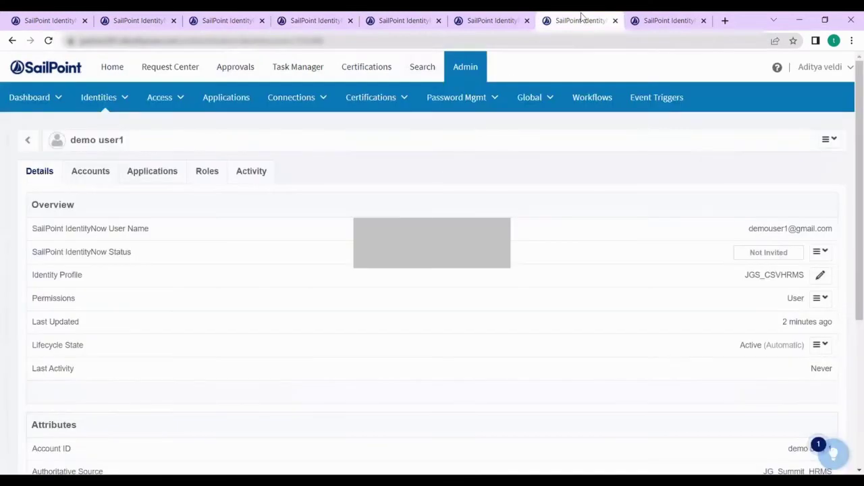
left_click(82, 175)
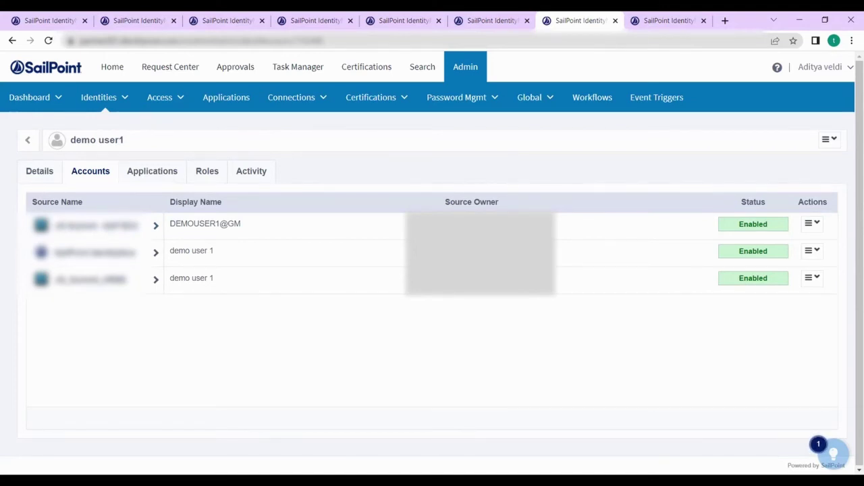
- Examine the attributes of the first source account listed for the demo user
left_click(144, 234)
scroll(343, 354, "down", 10)
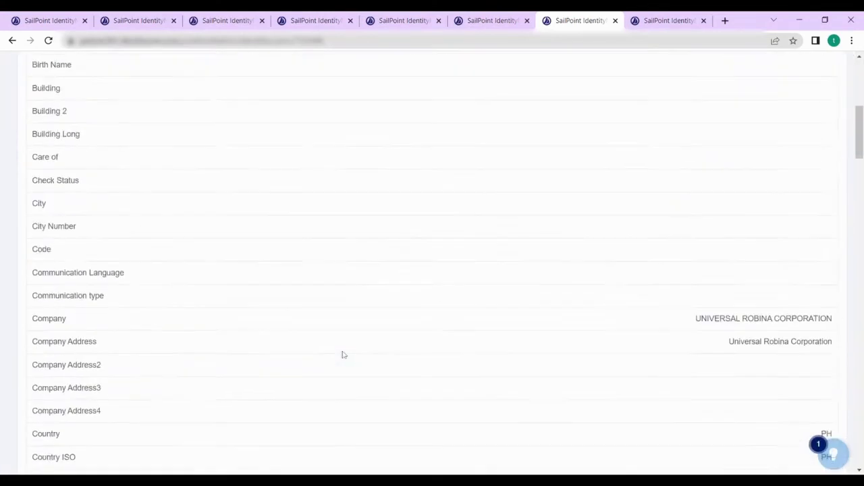
scroll(343, 354, "down", 20)
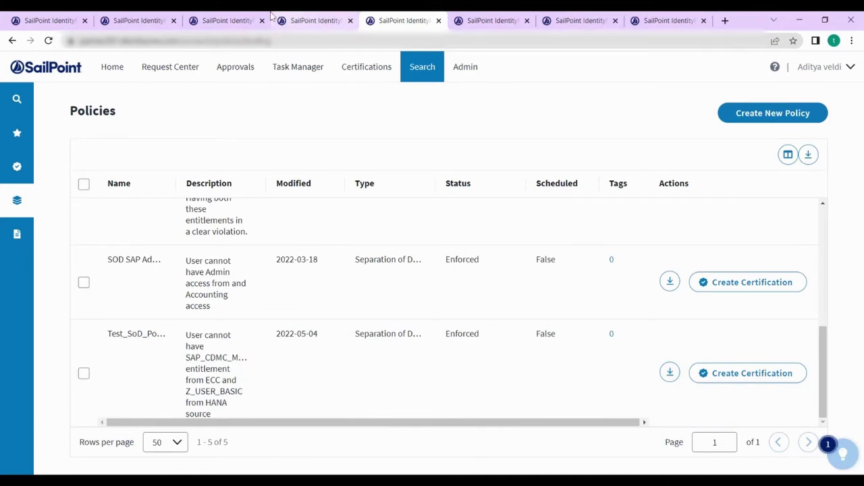
- Start an access request for the HANA_Z_USER_BASIC role on behalf of others, with demo user 1 as recipient
left_click(301, 20)
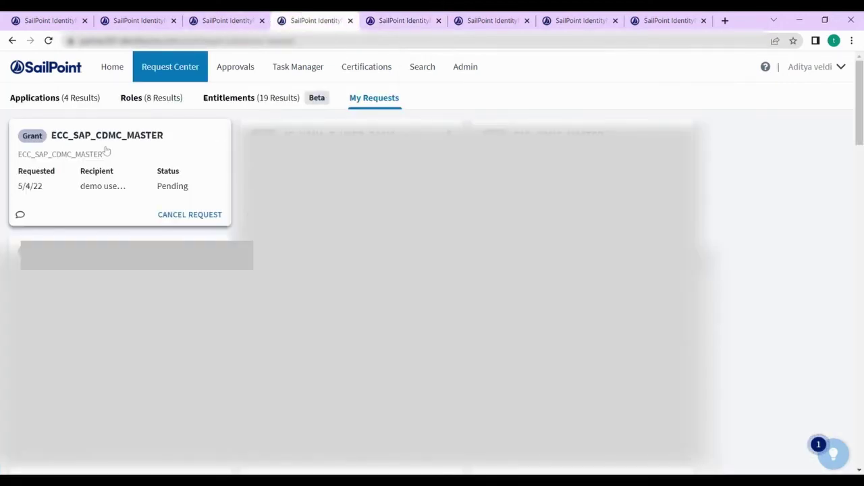
left_click(147, 100)
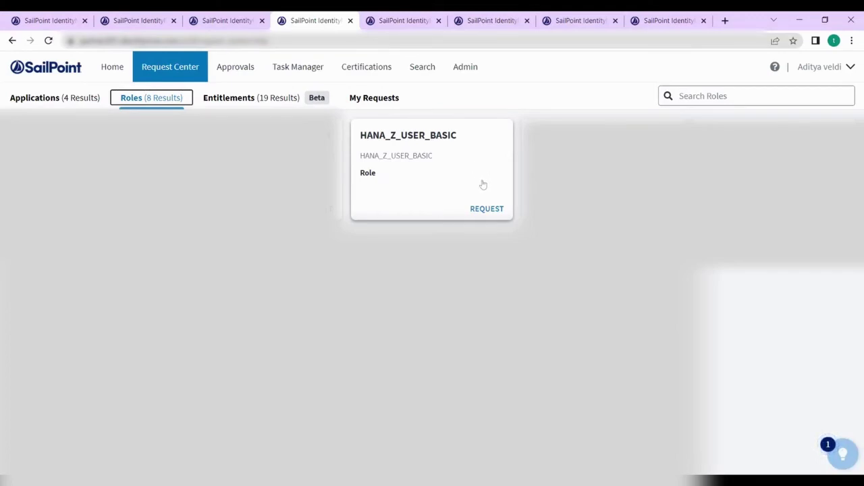
left_click(484, 208)
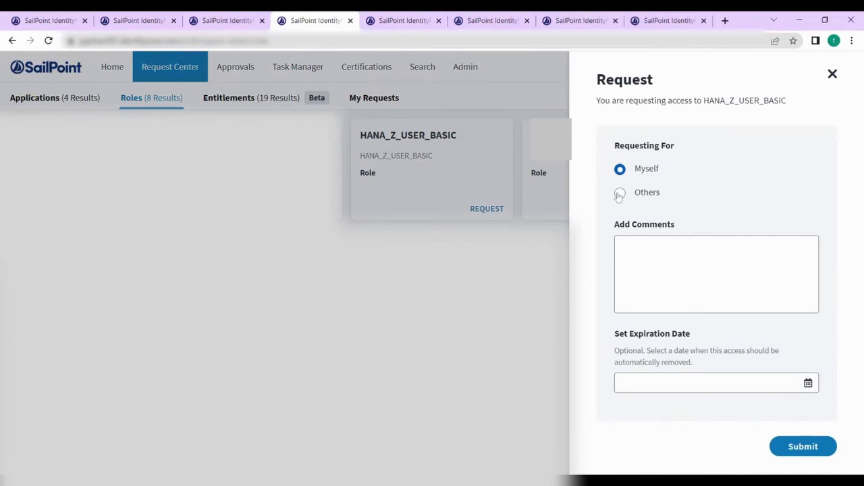
left_click(619, 195)
left_click(712, 227)
type("demo")
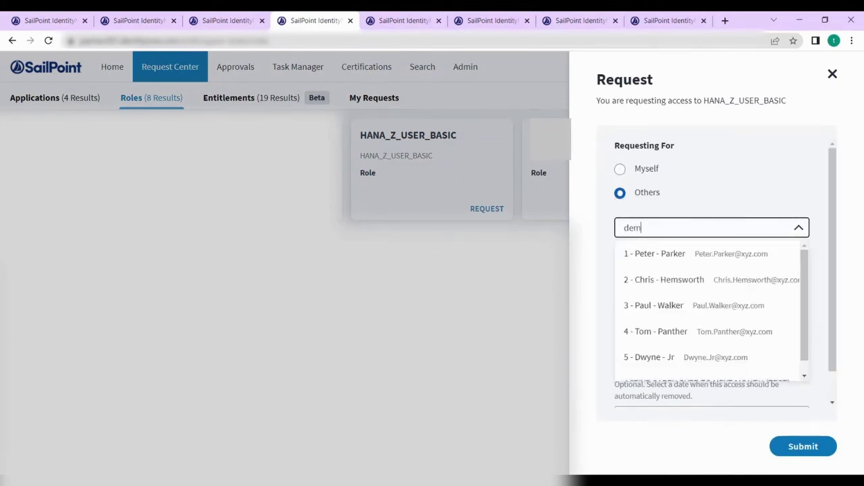
left_click(648, 254)
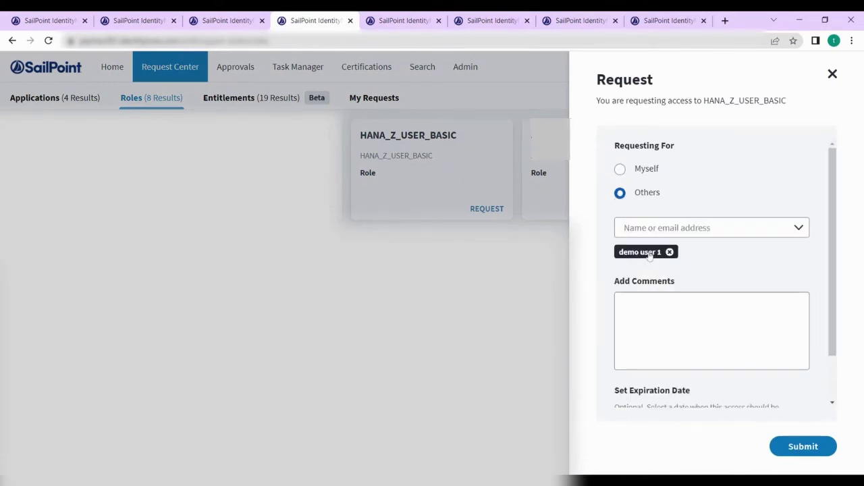
- Add the comment "HANA" to the HANA_Z_USER_BASIC role request and submit it
left_click(623, 305)
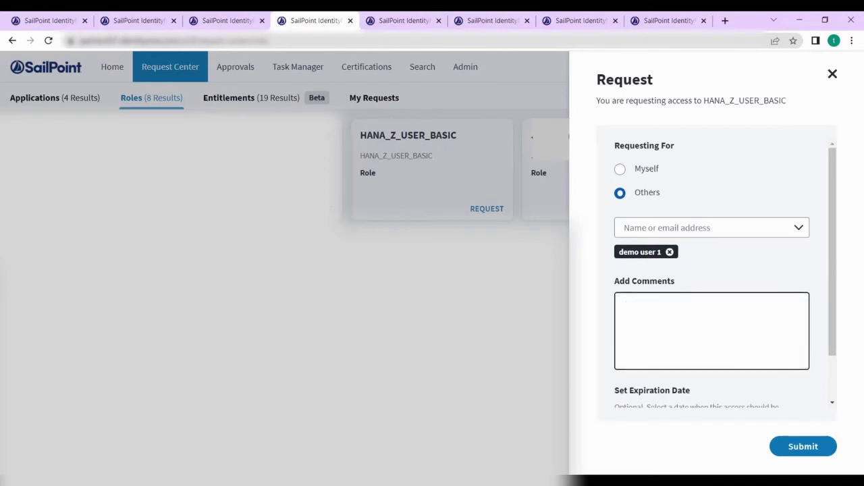
type("HANA")
scroll(652, 326, "down", 1)
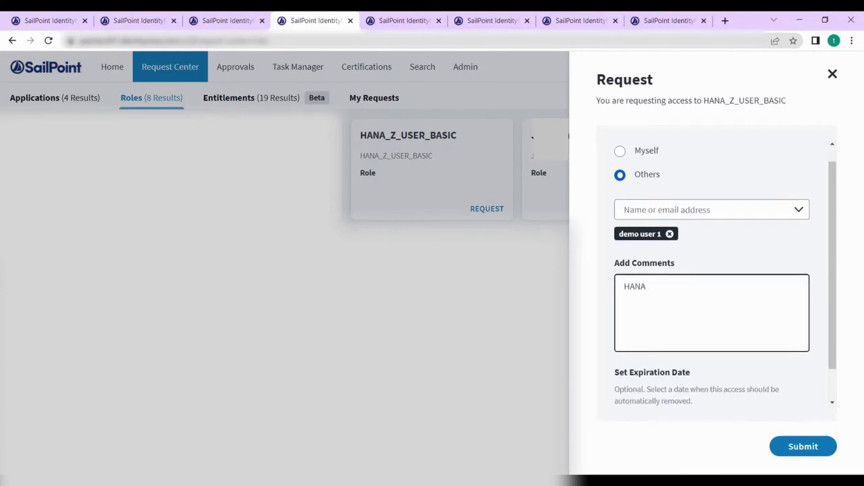
left_click(790, 446)
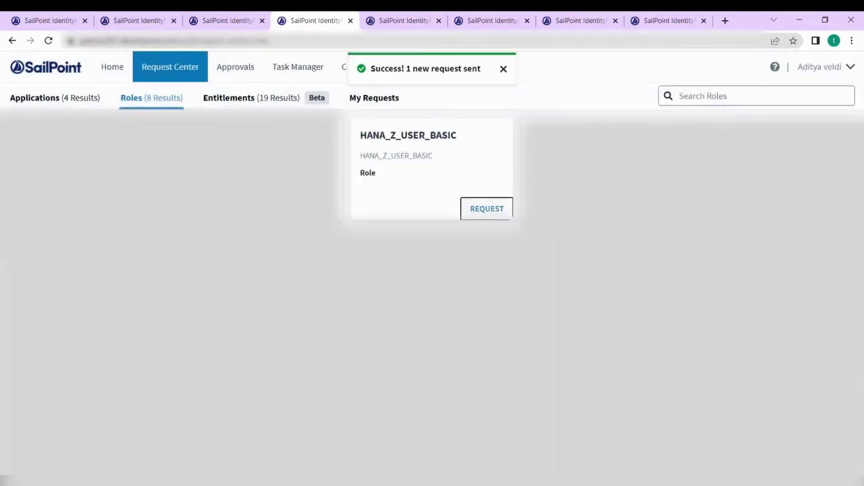
- Review the conflicts and workflow progress of the HANA_Z_USER_BASIC grant among the user's own requests
left_click(395, 100)
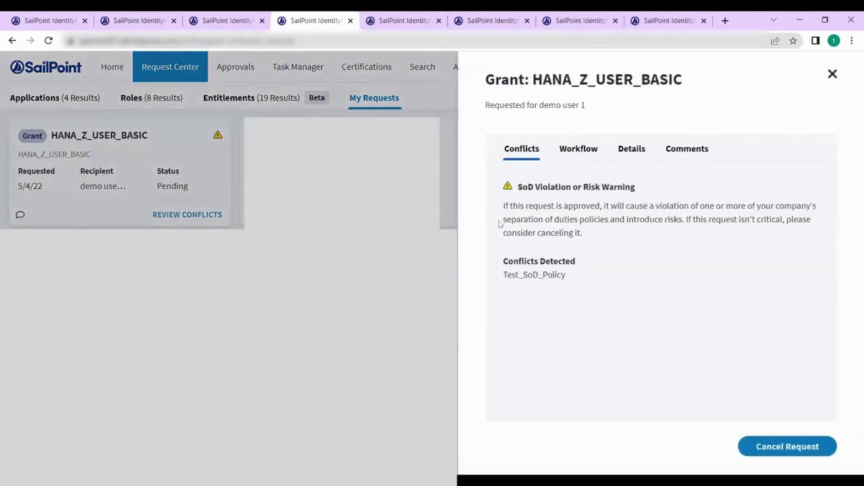
left_click(579, 155)
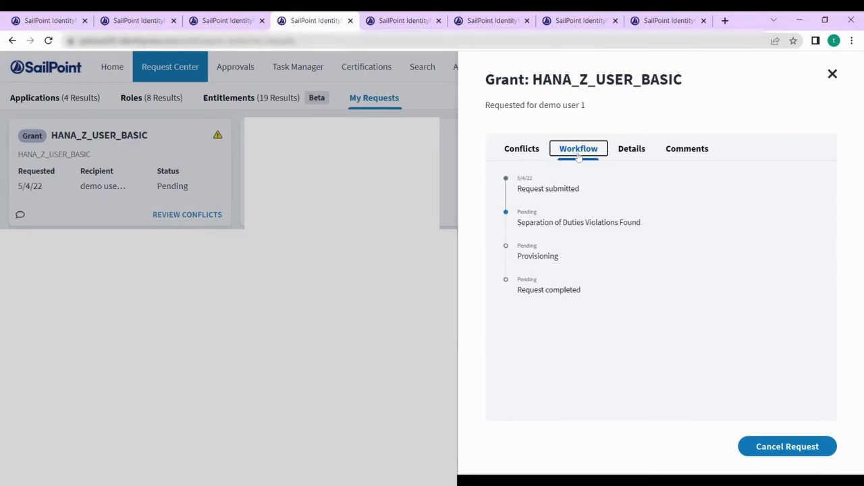
left_click(535, 146)
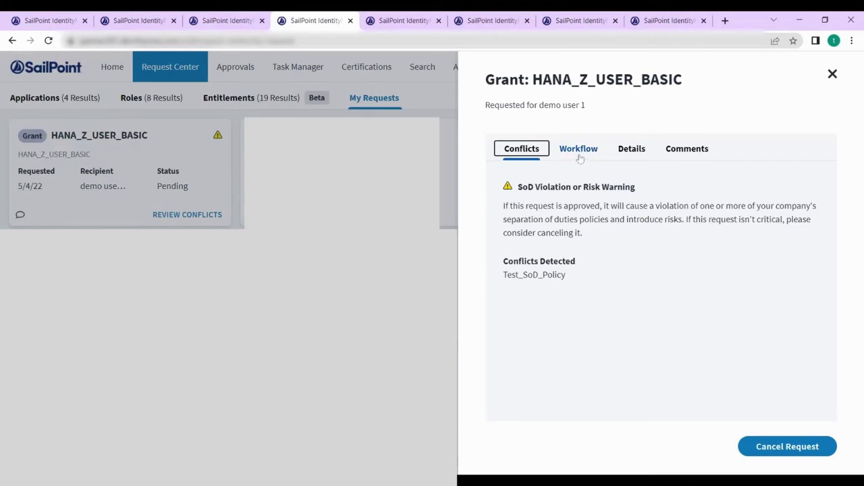
- Check the source accounts and the lifecycle state on the test user's identity page
left_click(658, 21)
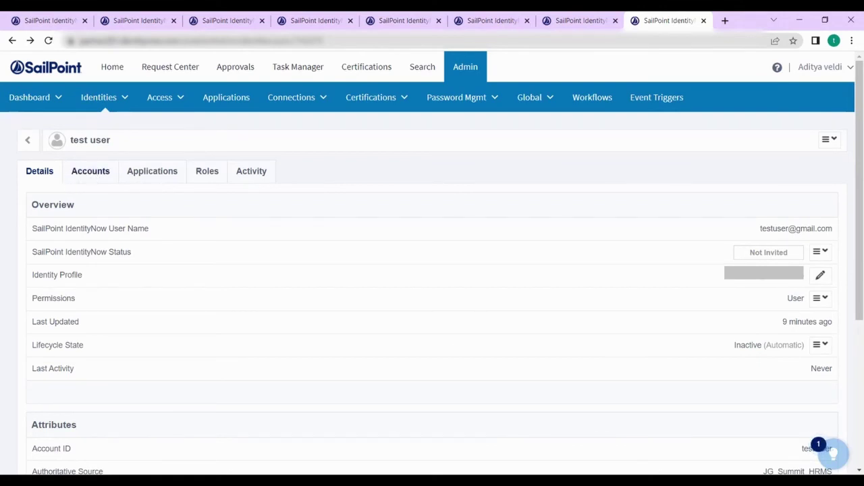
left_click(93, 175)
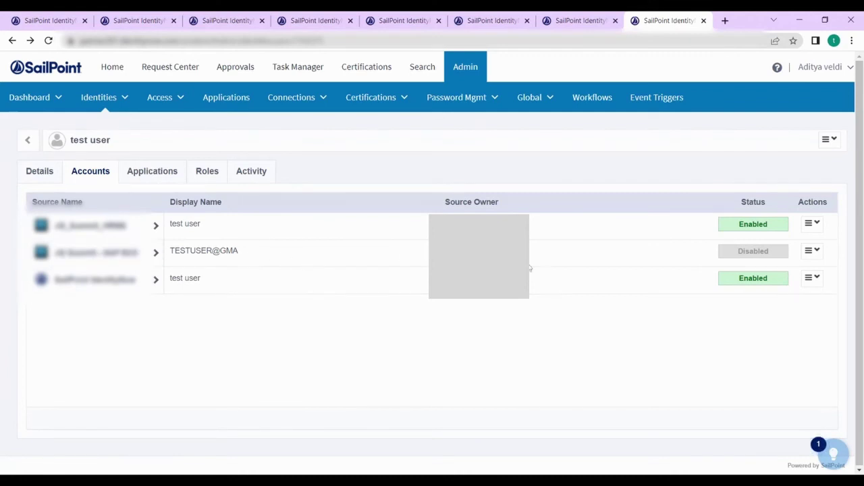
left_click(45, 171)
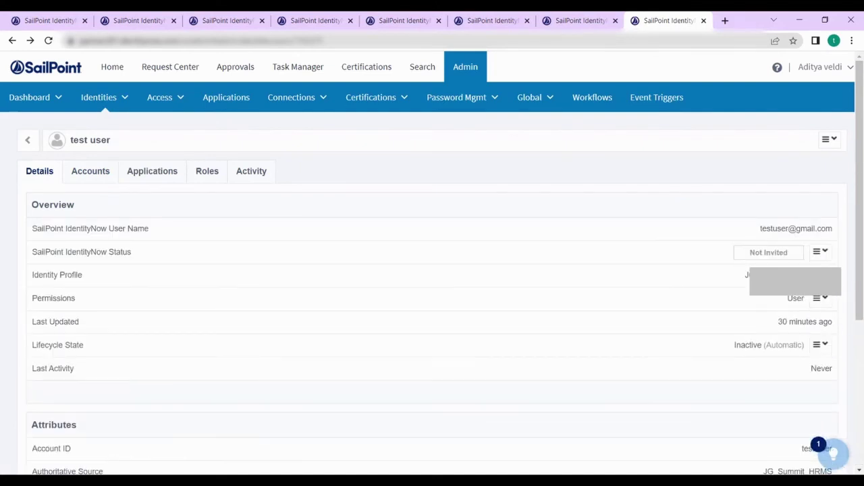
left_click_drag(763, 345, 721, 345)
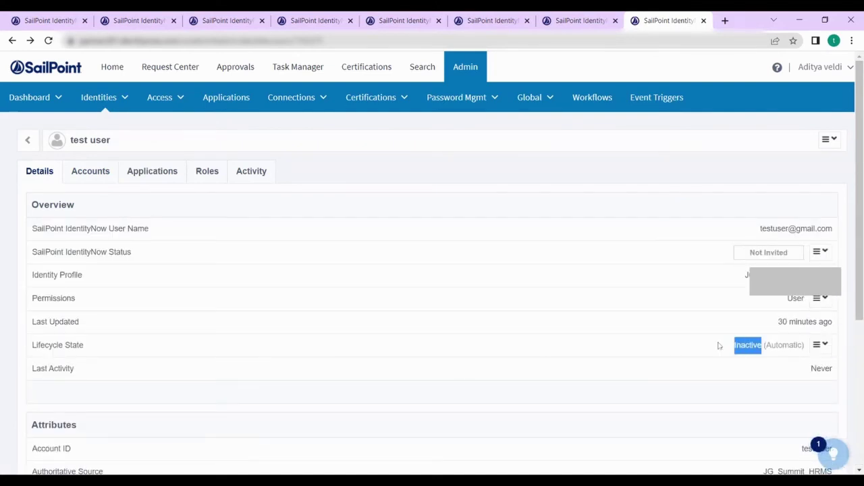
- Start a new certification campaign of the Source Owner Campaign type
left_click(487, 22)
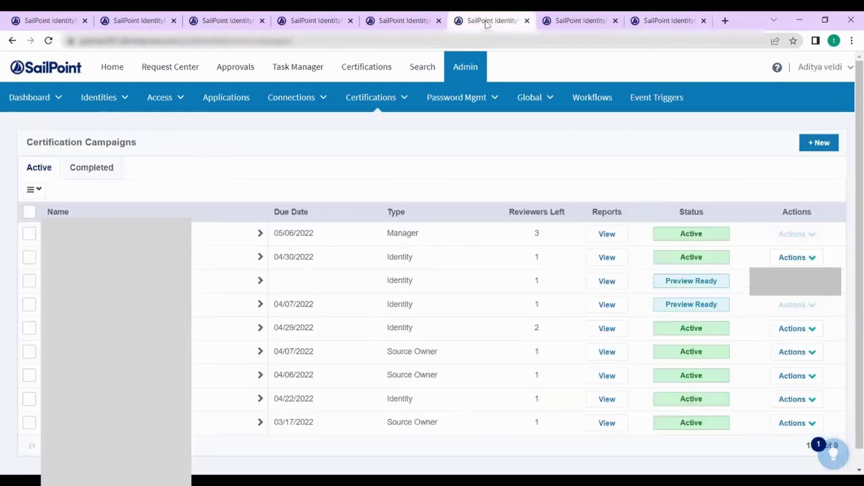
left_click(812, 147)
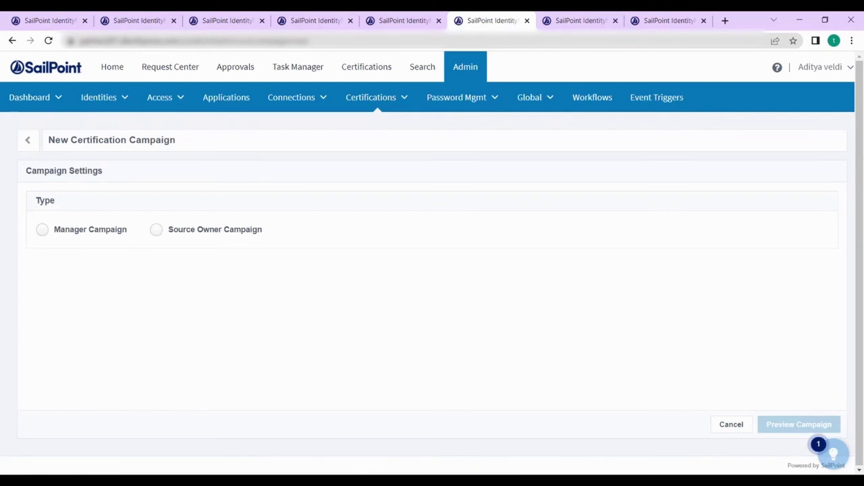
left_click(156, 230)
scroll(158, 231, "down", 2)
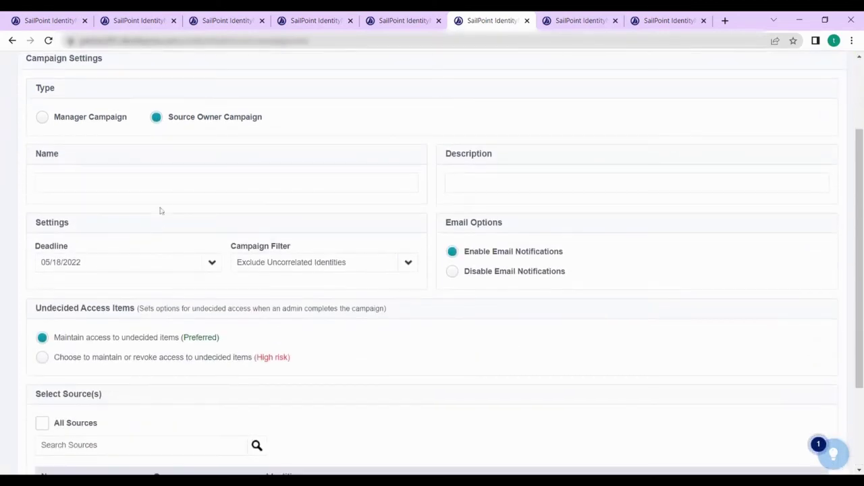
- Enter "Test Campaign - Demo" as both the name and the description of the certification campaign
left_click(160, 182)
type("Test")
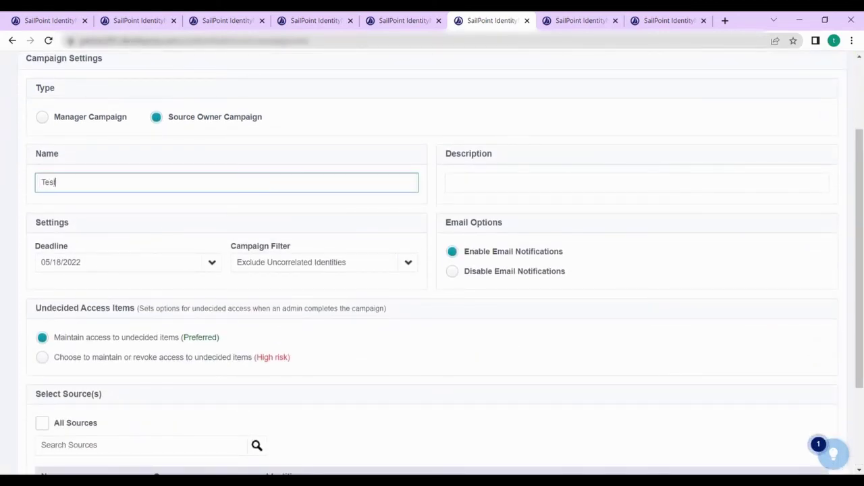
type(" Campaign - Demo")
key("ctrl+a")
key("ctrl+c")
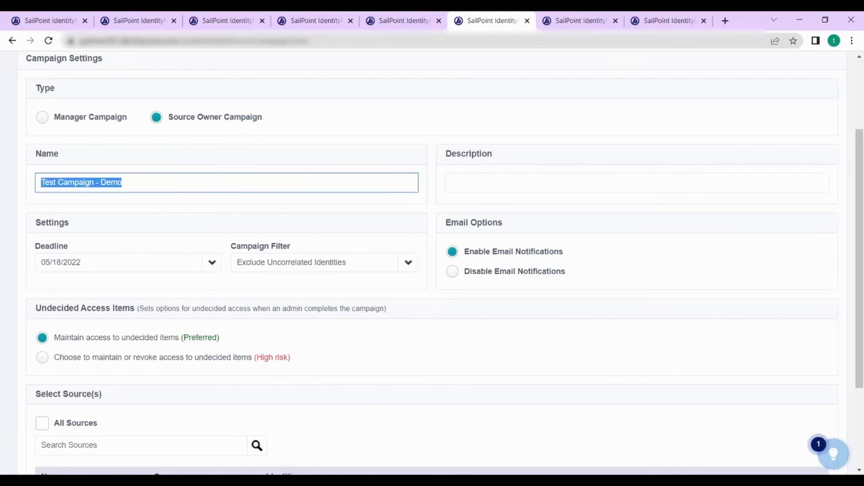
left_click(523, 183)
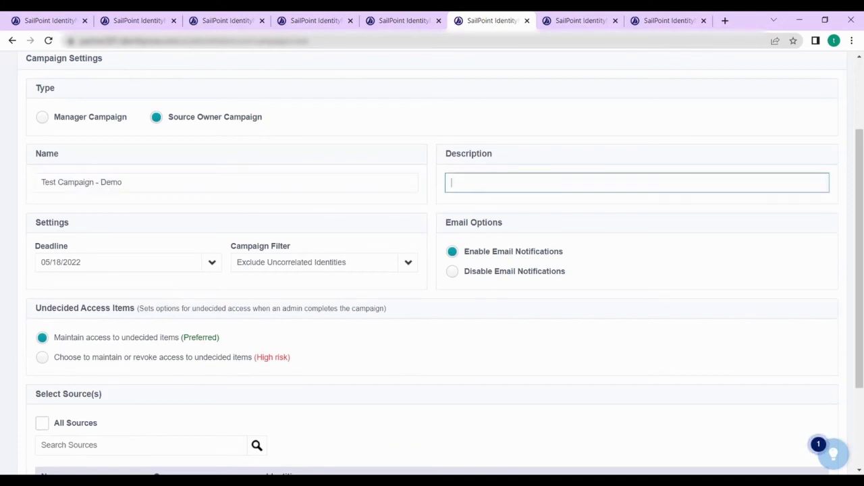
key("ctrl+v")
scroll(317, 228, "down", 2)
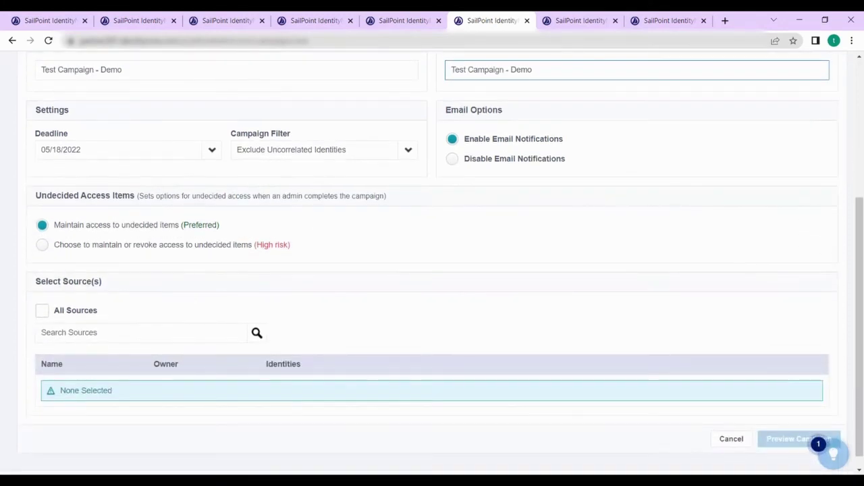
- Search the campaign's sources and add the first suggested source to it
left_click(189, 333)
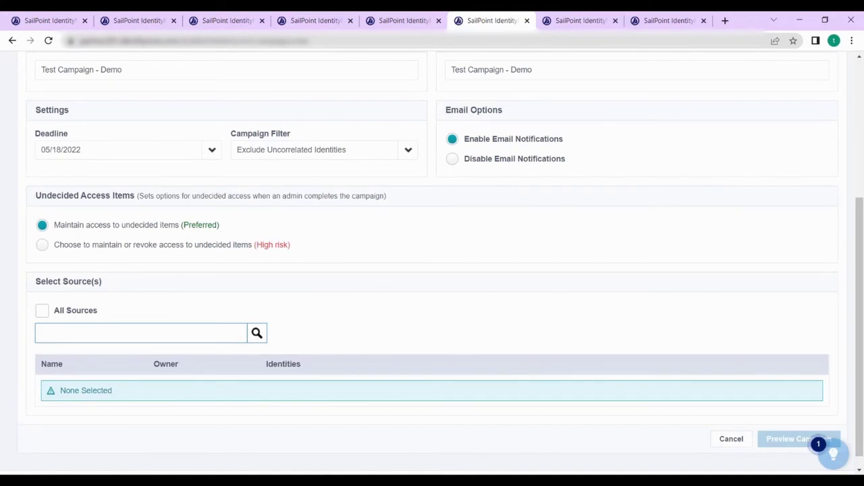
type("JD")
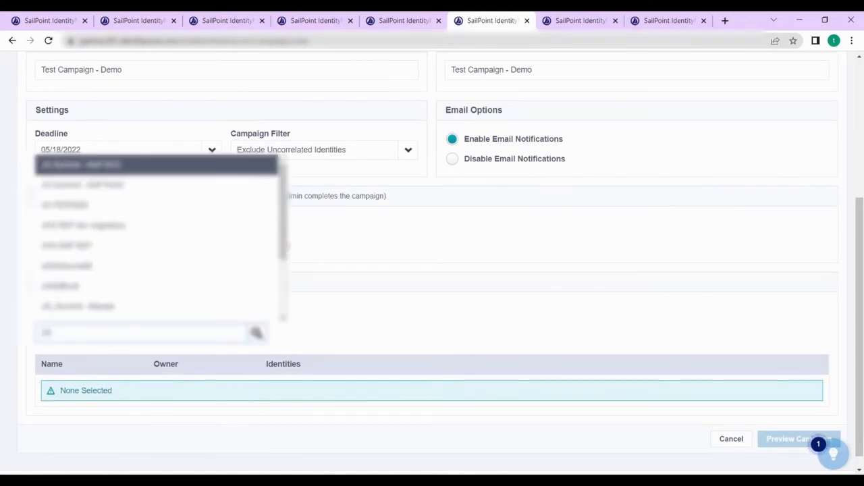
left_click(238, 168)
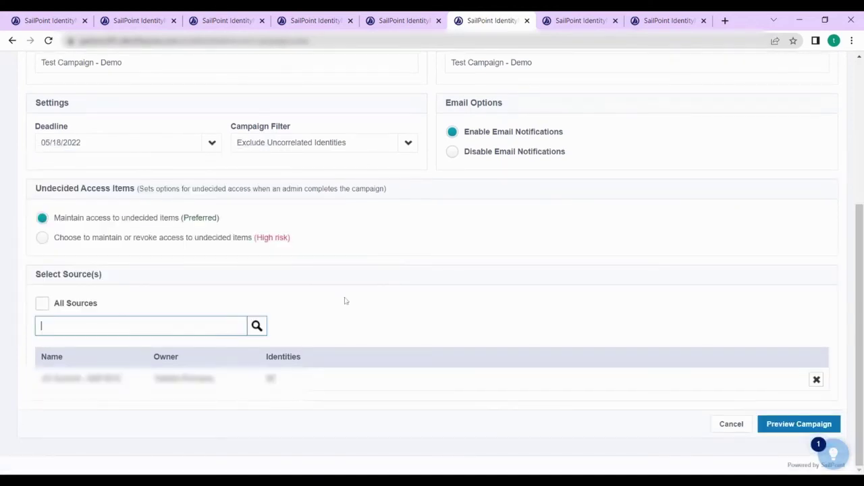
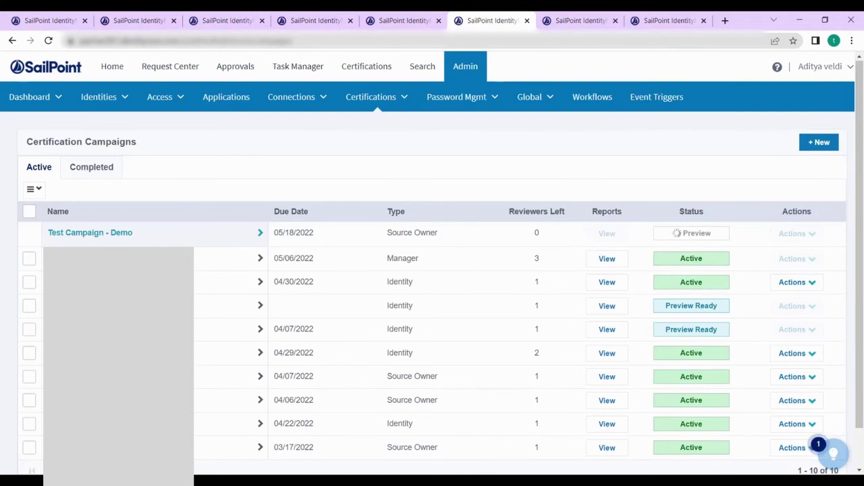
- Look at the reviewers in the Test Campaign - Demo preview and return to the list of active campaigns
left_click(256, 235)
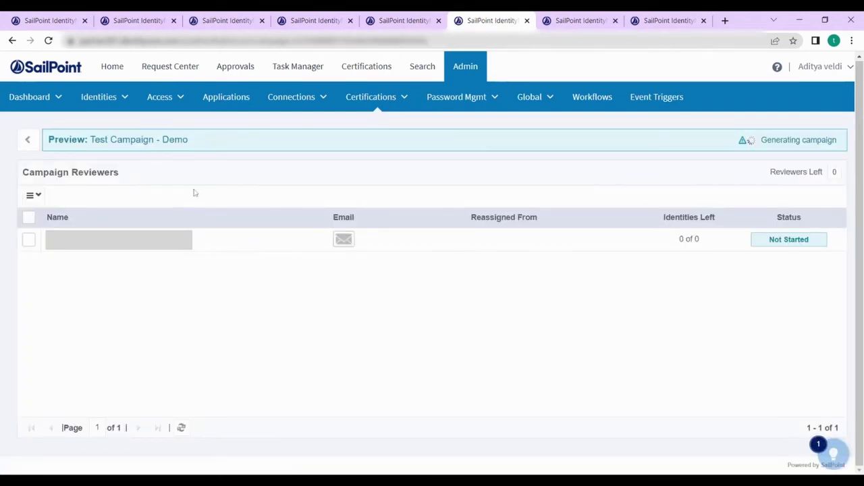
left_click(29, 141)
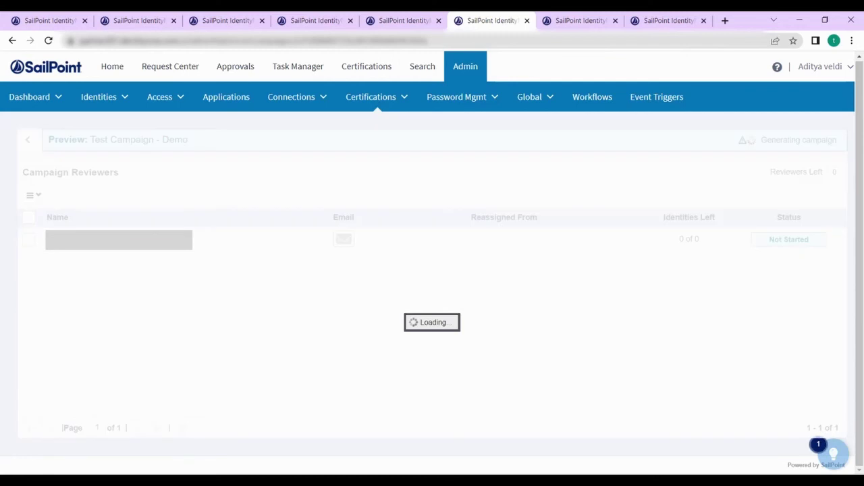
left_click(28, 143)
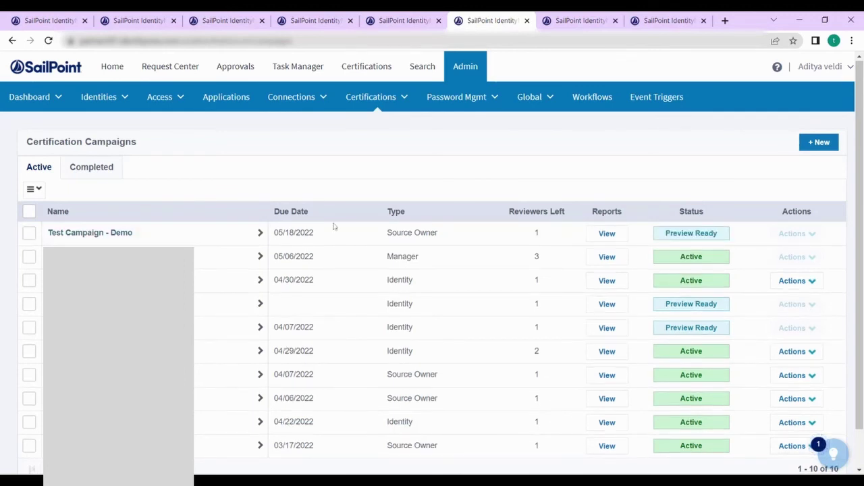
- Start Test Campaign - Demo from its preview and reopen the campaign from the active campaigns list
left_click(232, 239)
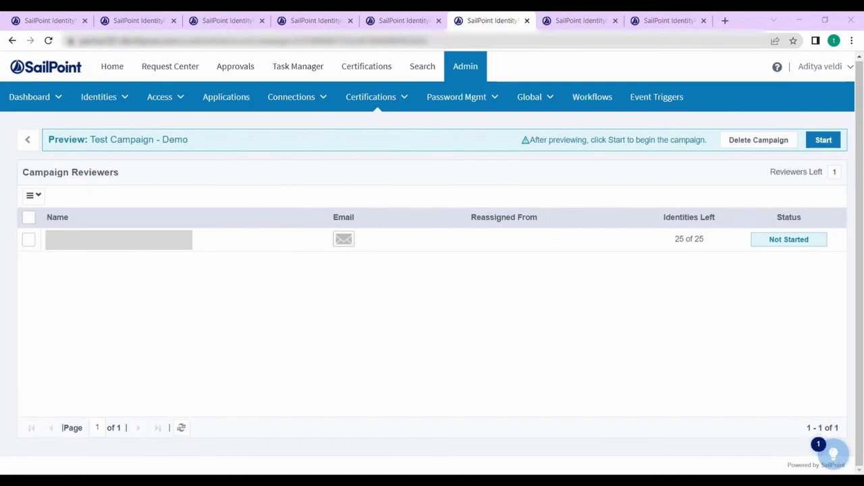
left_click(824, 141)
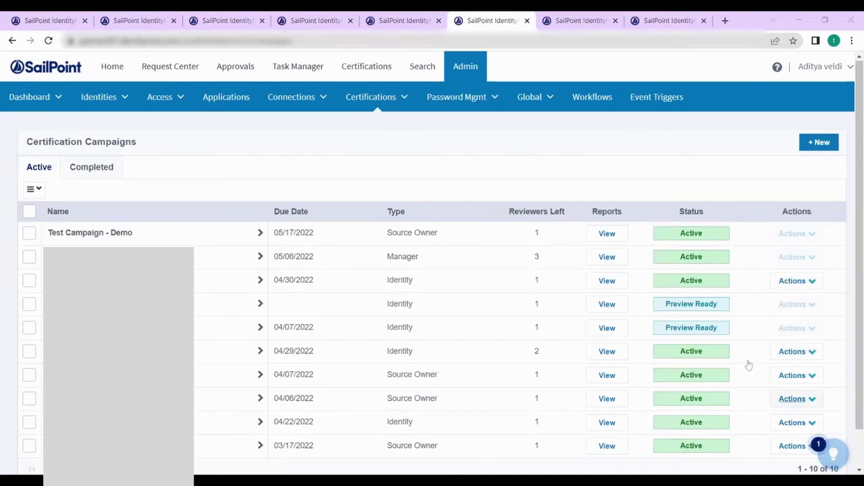
left_click(247, 241)
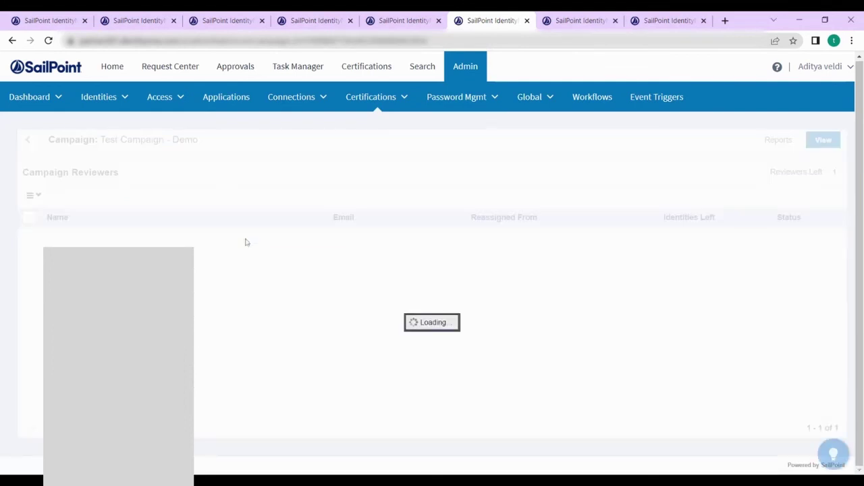